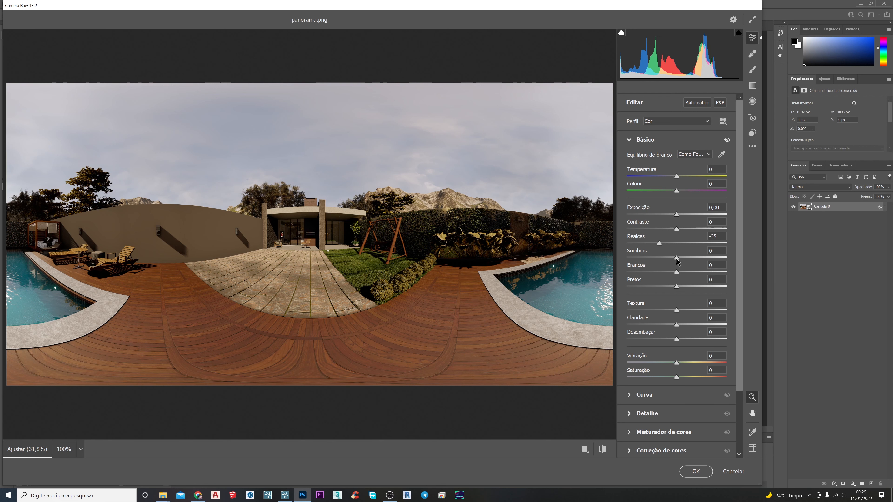
# Step: Set the panorama's Shadows to +58, Highlights to -57 and Exposure to +0.60 in the Camera Raw filter
pyautogui.moveTo(676, 258); pyautogui.dragTo(739, 262)
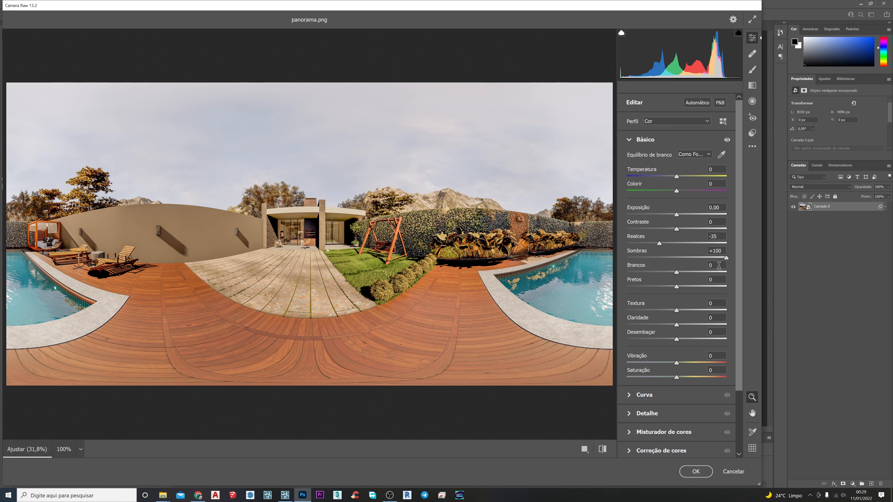
pyautogui.moveTo(726, 260); pyautogui.dragTo(705, 263)
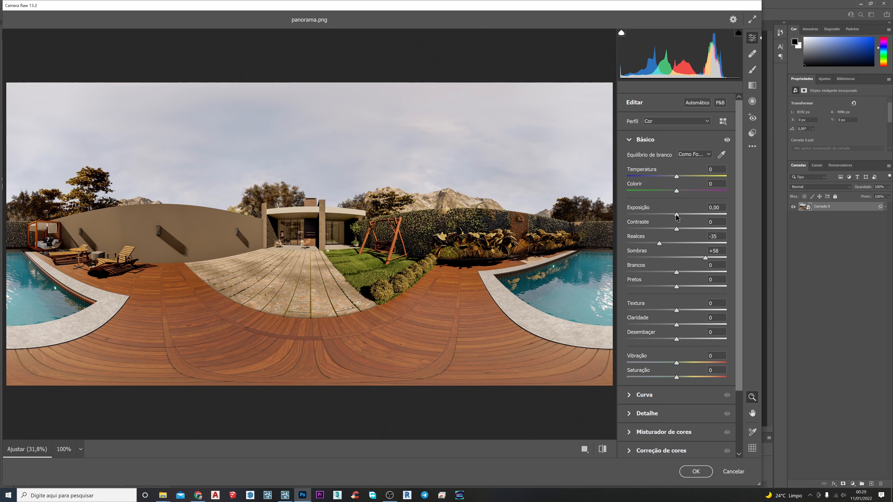
pyautogui.moveTo(678, 217); pyautogui.dragTo(680, 218)
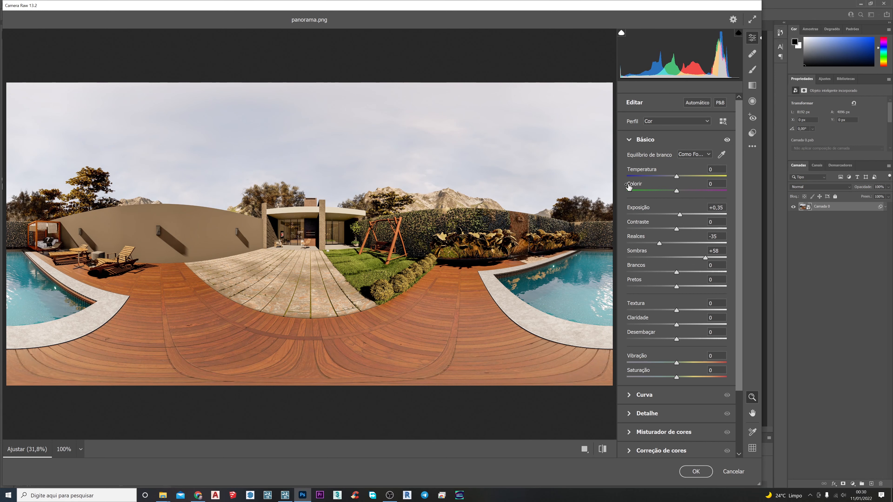
pyautogui.moveTo(659, 244); pyautogui.dragTo(648, 247)
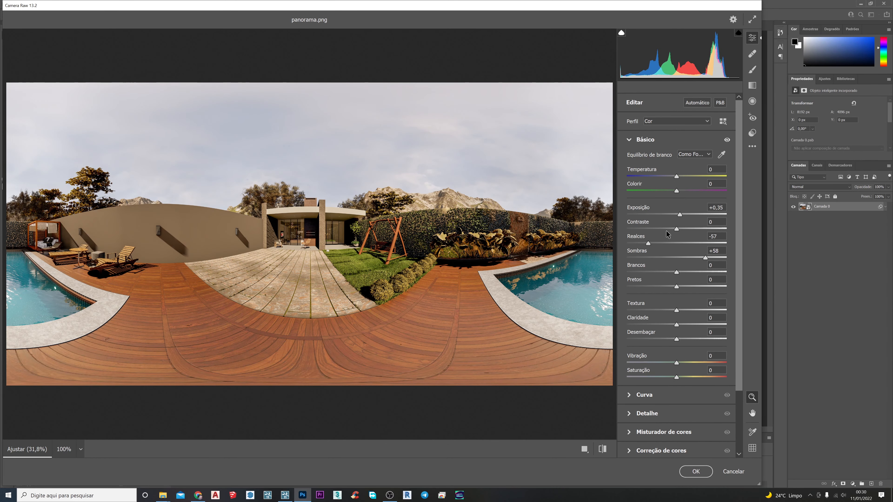
pyautogui.moveTo(682, 219); pyautogui.dragTo(682, 217)
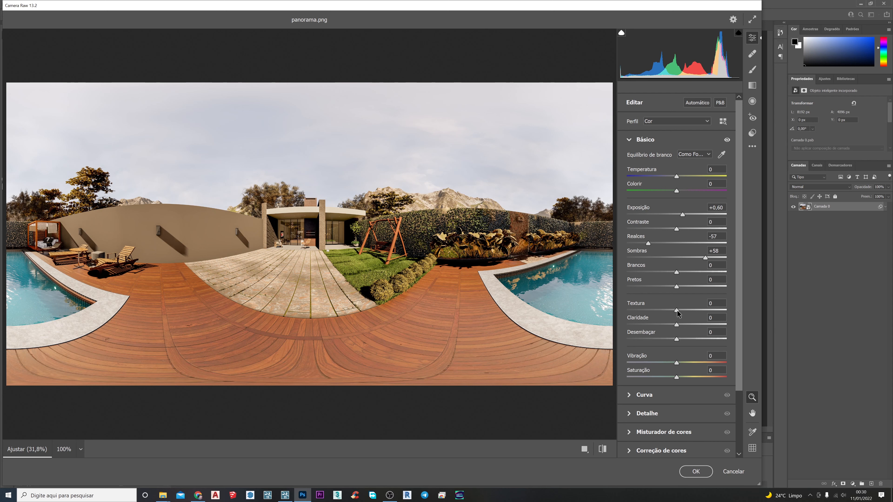
# Step: Set the panorama's Texture to +41 and Clarity to +7
pyautogui.moveTo(677, 311); pyautogui.dragTo(709, 314)
pyautogui.moveTo(709, 314); pyautogui.dragTo(737, 321)
pyautogui.moveTo(721, 311); pyautogui.dragTo(696, 316)
pyautogui.moveTo(676, 325)
pyautogui.mouseDown()
pyautogui.moveTo(691, 327)
pyautogui.moveTo(672, 327)
pyautogui.moveTo(681, 327)
pyautogui.mouseUp()
# Step: Set Vibrance to +62, Saturation to -22 and Temperature to -11, and apply the Camera Raw filter
pyautogui.moveTo(677, 365); pyautogui.dragTo(668, 381)
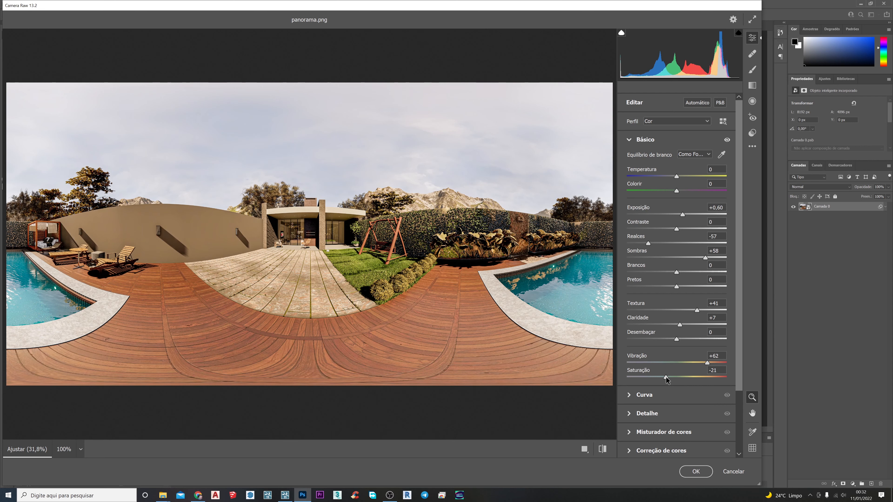
pyautogui.moveTo(667, 379); pyautogui.dragTo(665, 380)
pyautogui.moveTo(678, 178); pyautogui.dragTo(668, 179)
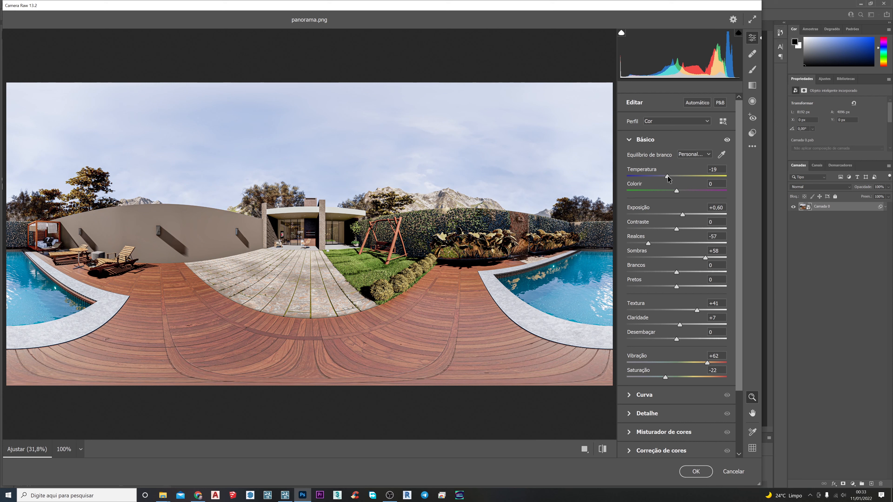
pyautogui.moveTo(668, 177); pyautogui.dragTo(671, 181)
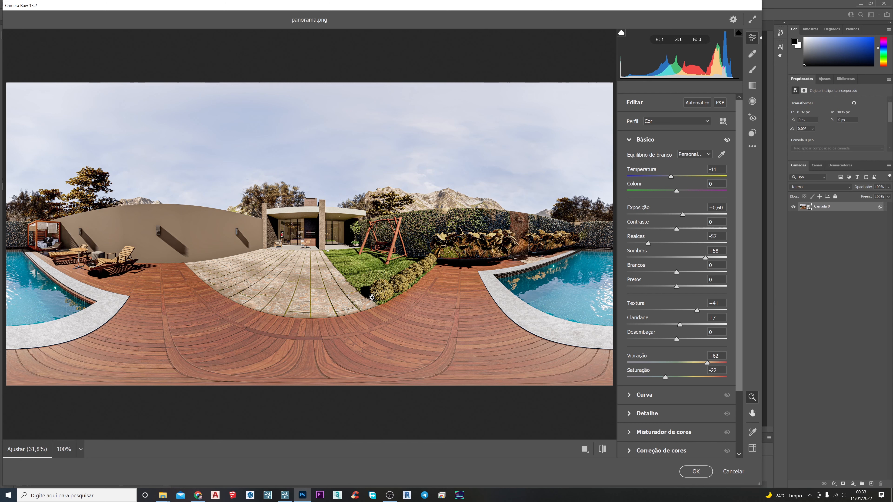
pyautogui.click(696, 472)
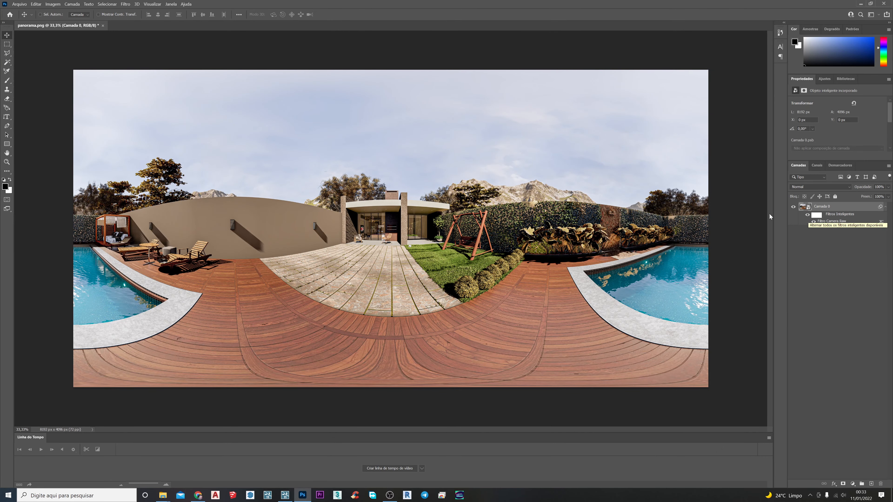
# Step: Compare the panorama before and after the Camera Raw filter by toggling the smart filters' visibility, leaving them on
pyautogui.click(807, 215)
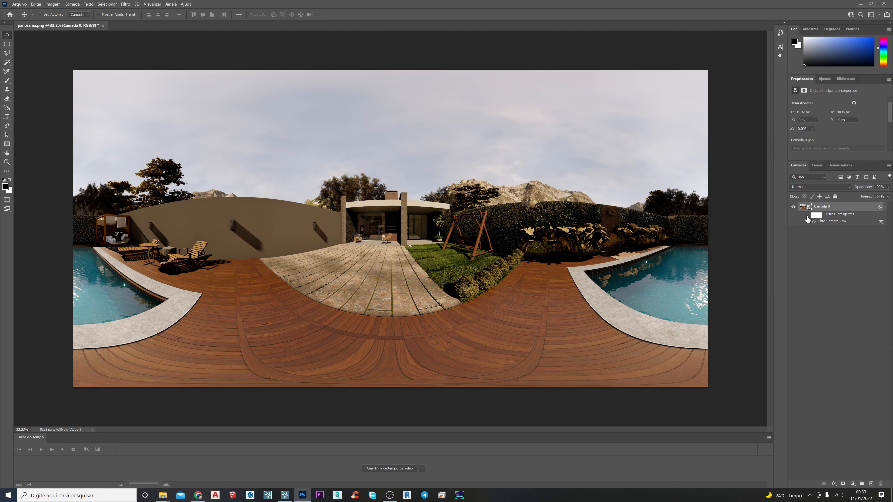
pyautogui.click(807, 216)
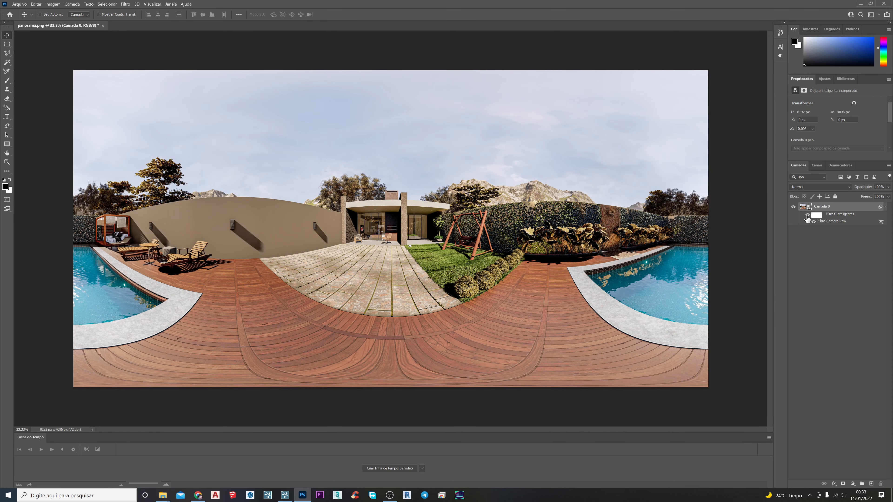
pyautogui.click(808, 216)
pyautogui.click(807, 216)
pyautogui.click(808, 215)
pyautogui.click(807, 215)
pyautogui.click(808, 216)
pyautogui.click(807, 215)
pyautogui.click(807, 215)
pyautogui.click(808, 216)
pyautogui.click(808, 215)
pyautogui.click(808, 216)
pyautogui.click(807, 216)
pyautogui.click(807, 215)
pyautogui.click(808, 215)
pyautogui.click(808, 215)
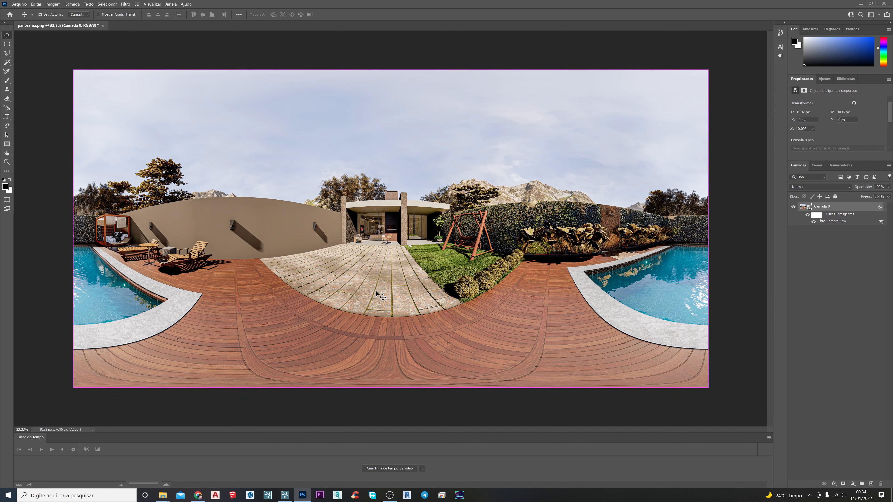
# Step: Save a copy of the edited panorama in JPEG format as panorama.jpg in the 3. Minha Piscina folder
pyautogui.hotkey('ctrl', 'shift', 's')
pyautogui.click(91, 179)
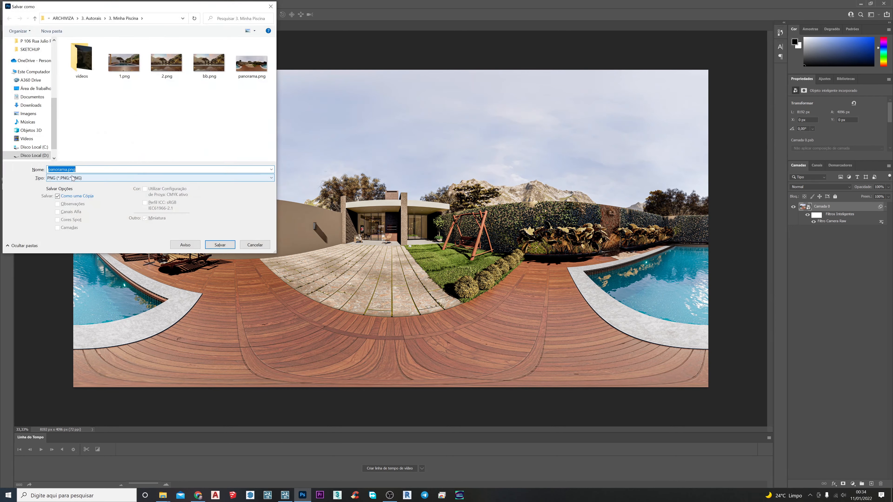
pyautogui.click(58, 243)
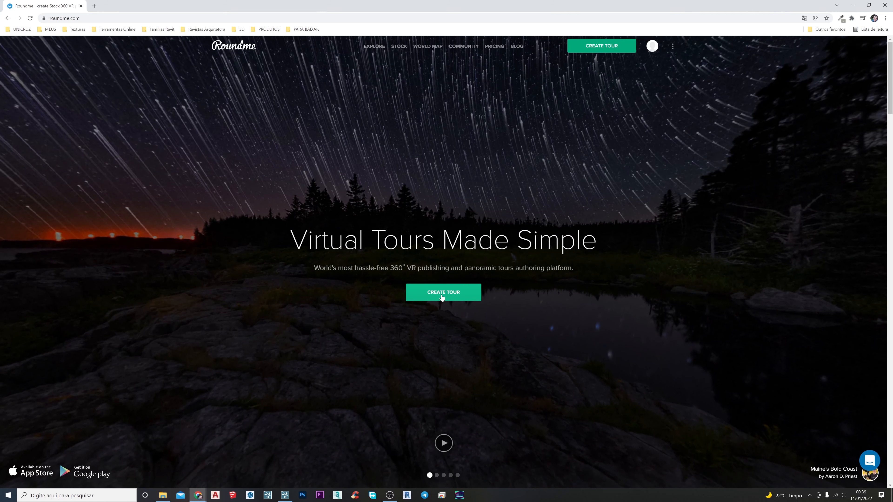
# Step: Create a new Roundme tour in the browser and upload panorama.jpg from the 3. Minha Piscina folder
pyautogui.click(442, 298)
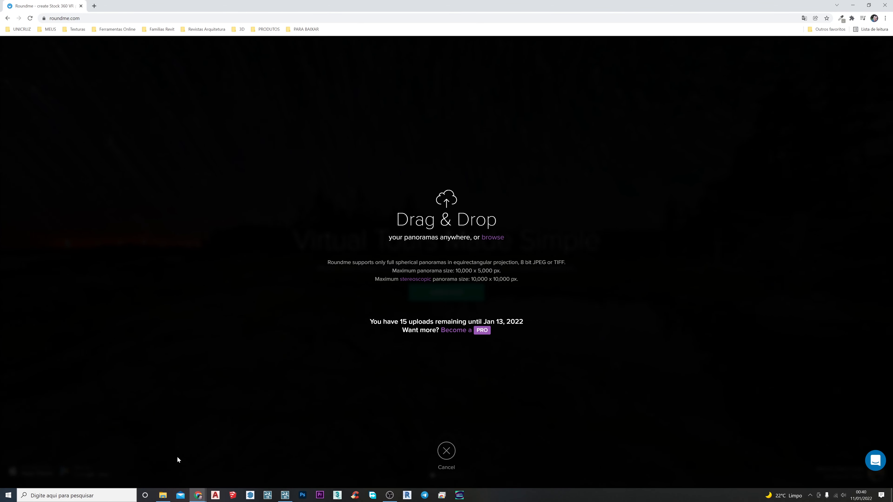
pyautogui.click(163, 496)
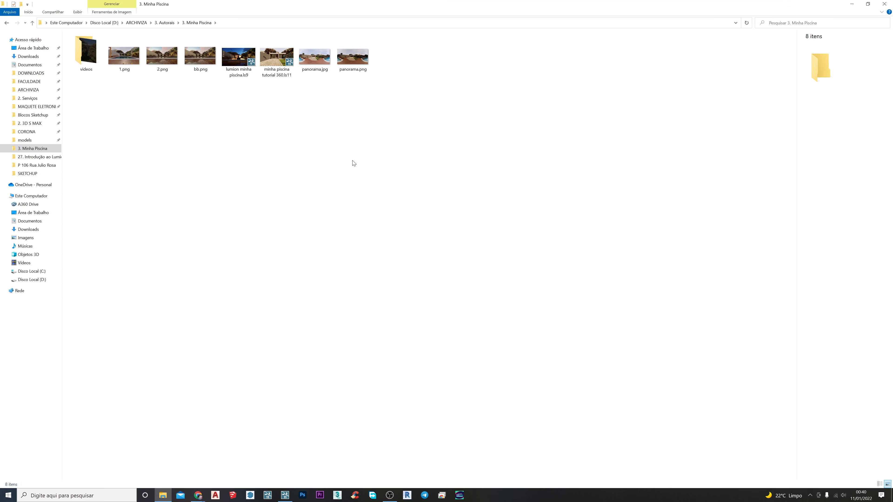
pyautogui.moveTo(314, 60); pyautogui.dragTo(477, 222)
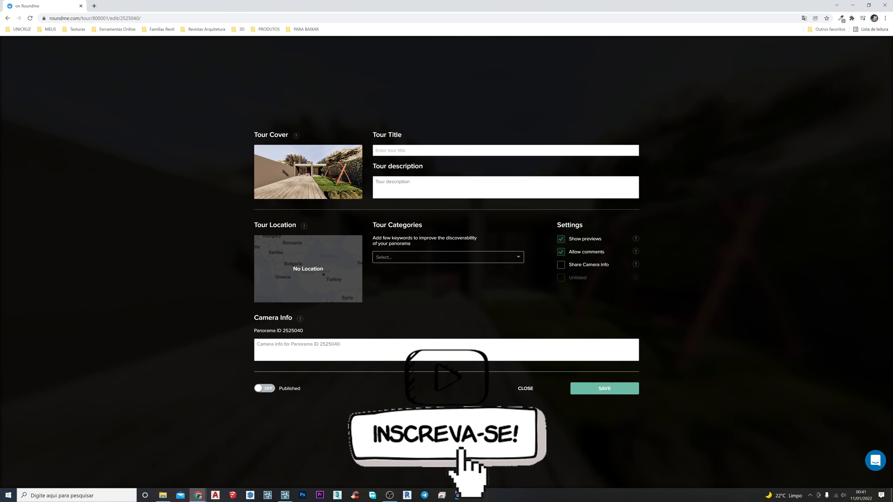
# Step: Title the tour "Minha Piscina", leave its description and categories empty, and turn on publishing
pyautogui.click(469, 150)
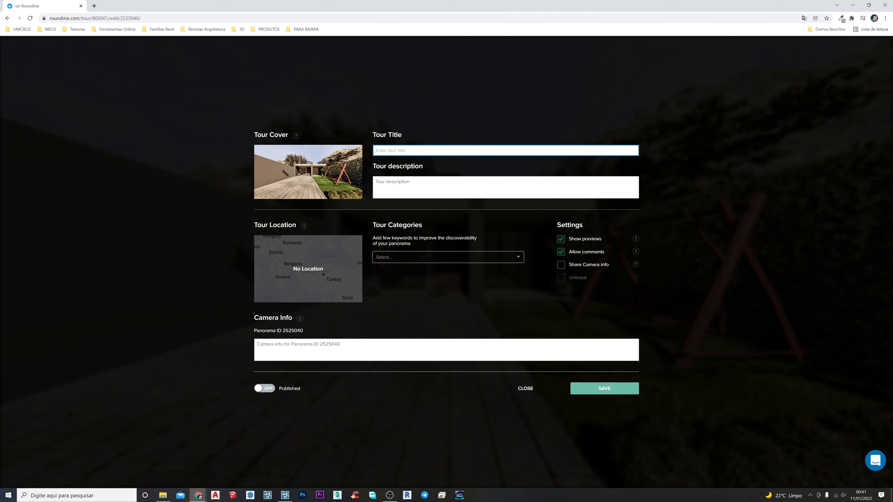
pyautogui.write('Minha Piscina')
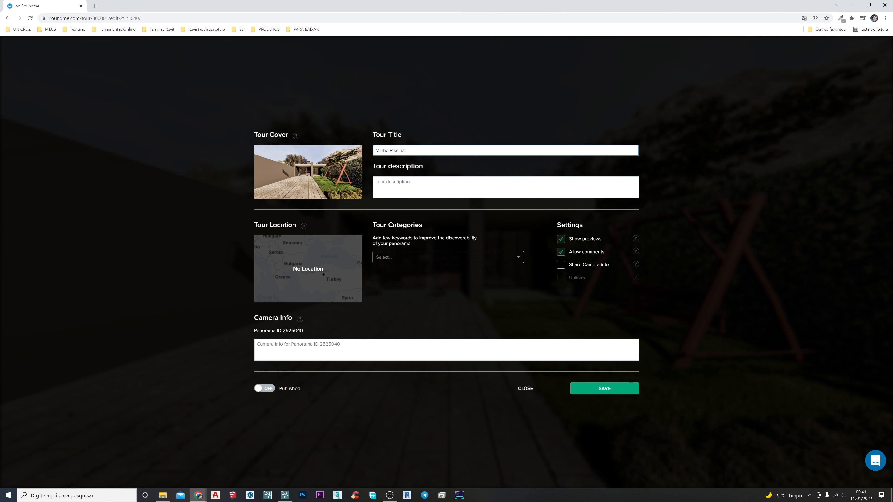
pyautogui.click(506, 188)
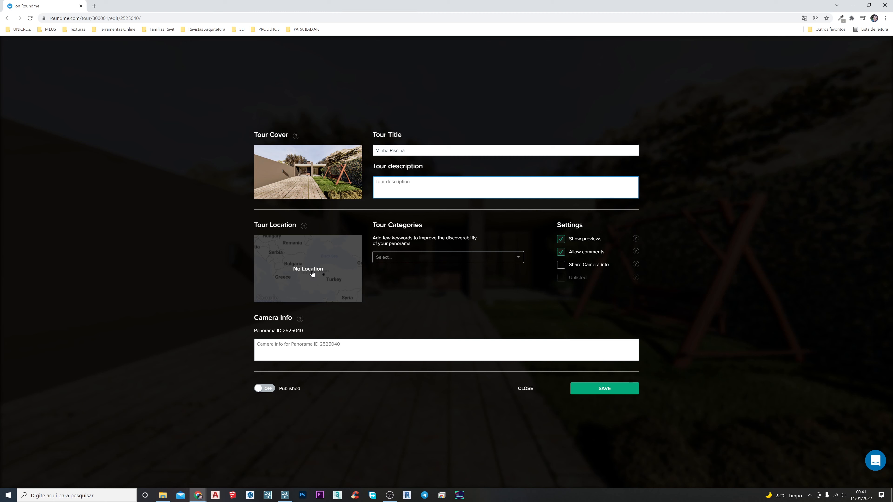
pyautogui.click(506, 259)
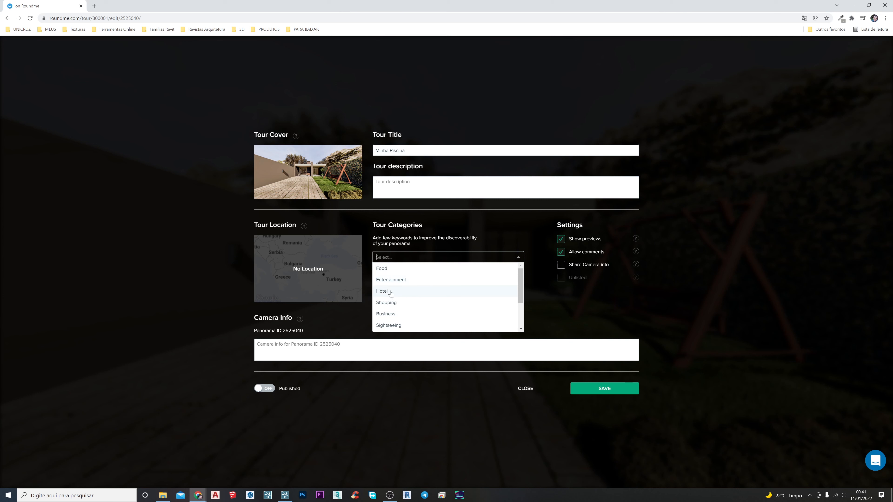
pyautogui.click(493, 242)
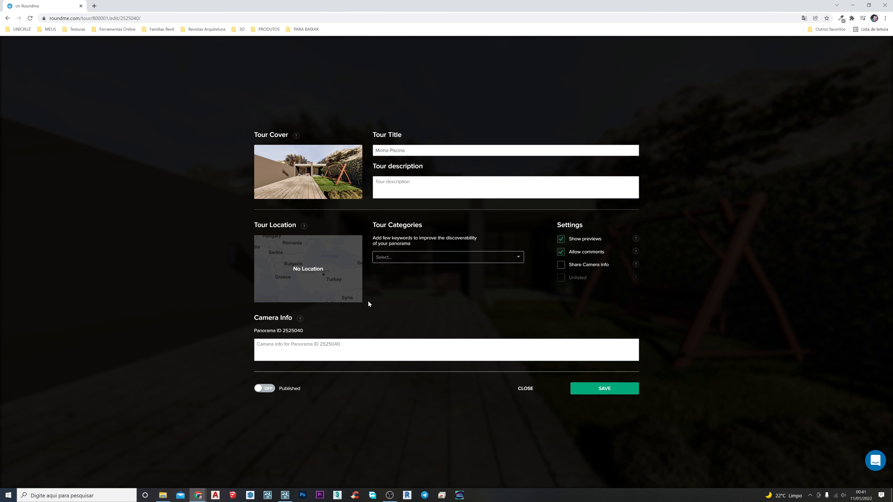
pyautogui.click(262, 391)
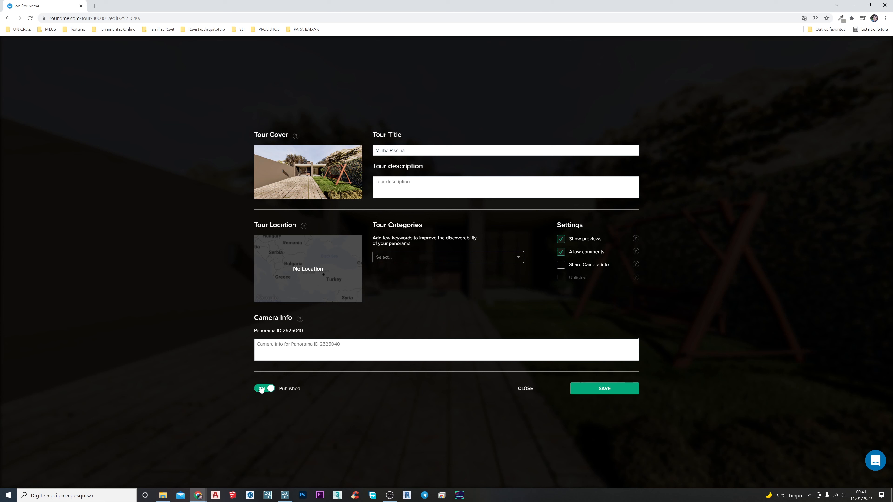